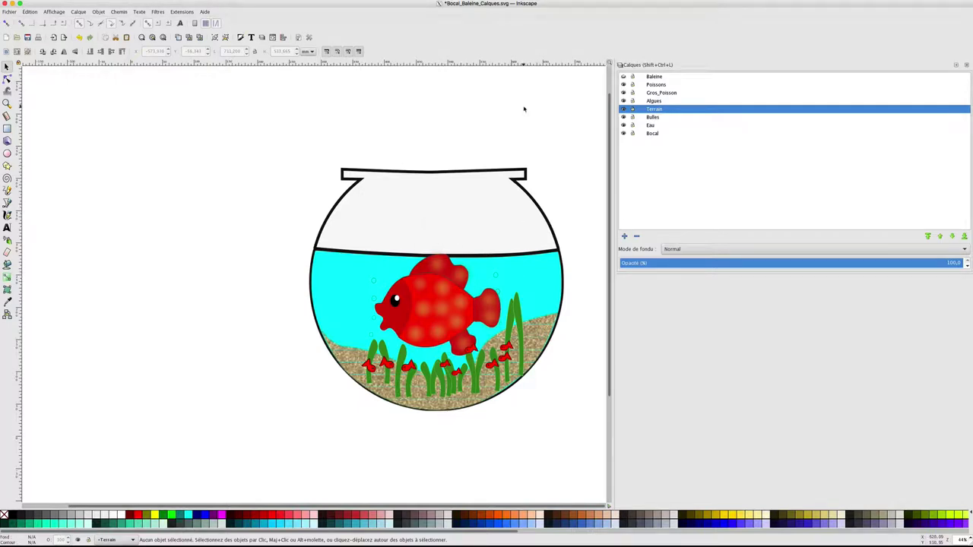
- Toggle Bocal's visibility off and on twice, lock it, and confirm the fishbowl can't be selected
{"action": "left_click", "coordinate": [79, 11]}
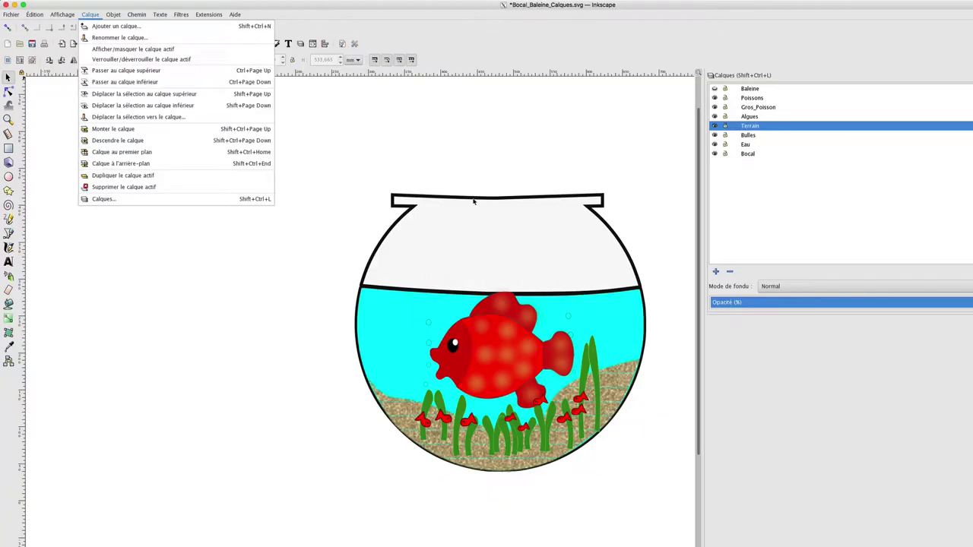
{"action": "left_click", "coordinate": [487, 202]}
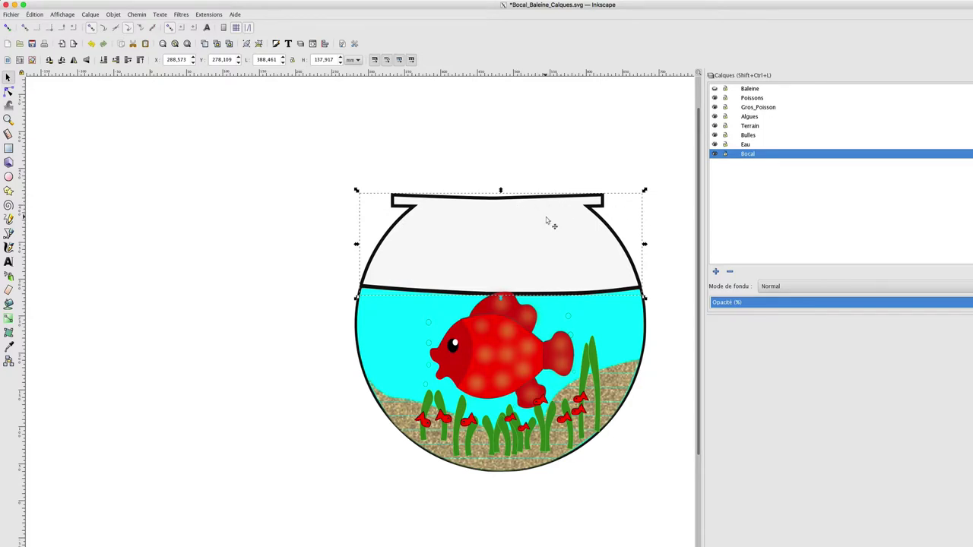
{"action": "left_click", "coordinate": [714, 153]}
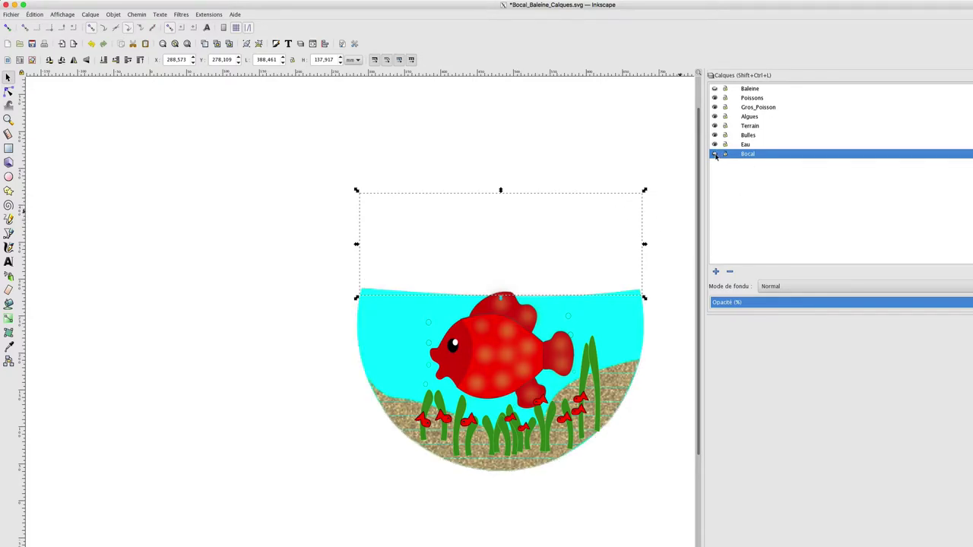
{"action": "left_click", "coordinate": [714, 154]}
{"action": "left_click", "coordinate": [714, 154]}
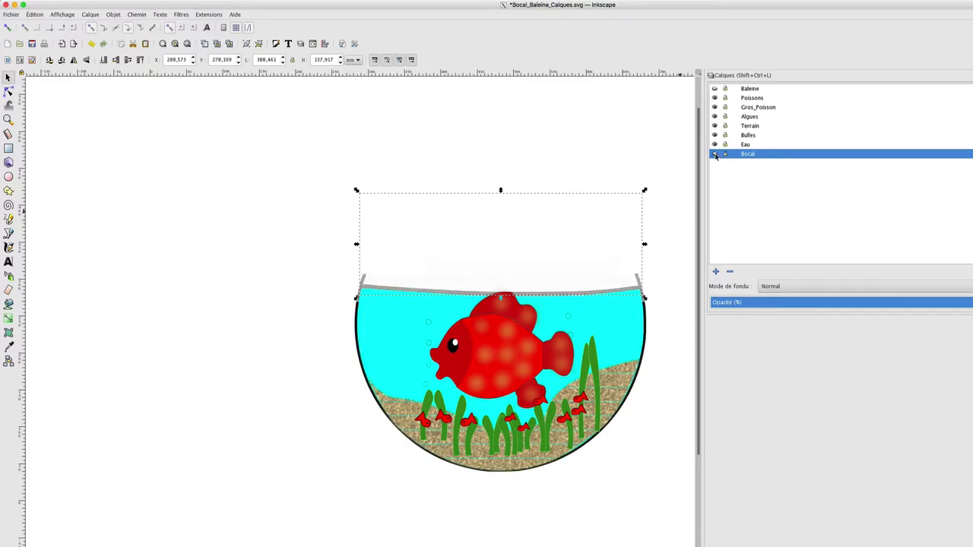
{"action": "left_click", "coordinate": [714, 154]}
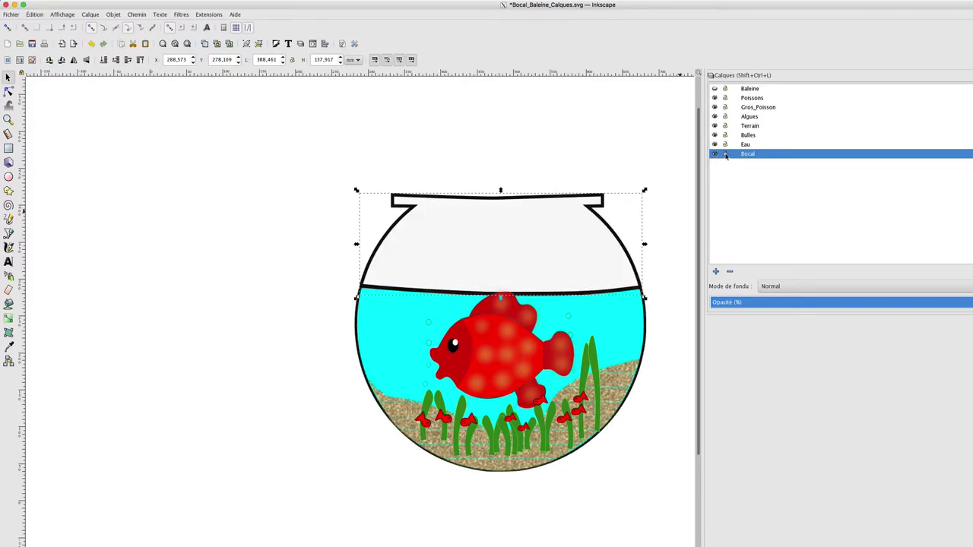
{"action": "left_click", "coordinate": [725, 154]}
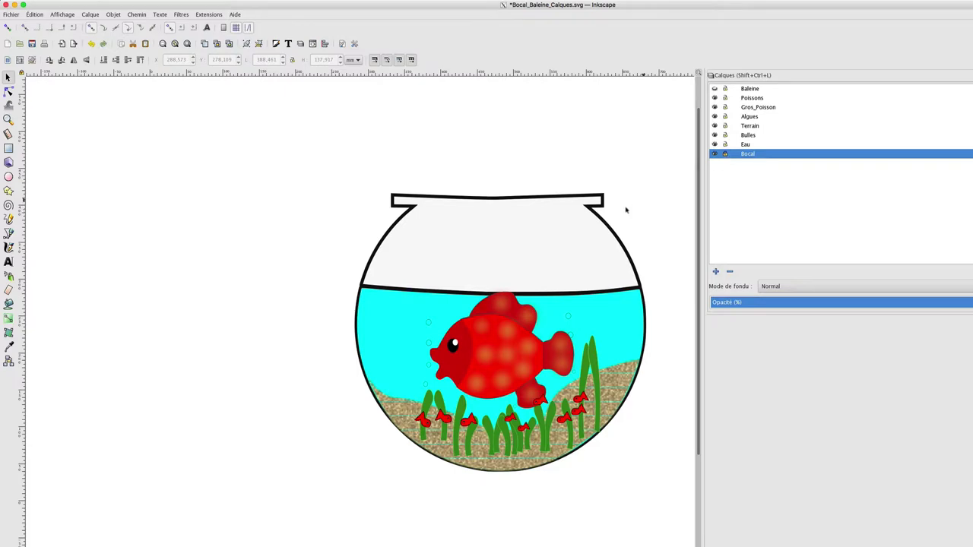
{"action": "left_click_drag", "start_coordinate": [606, 220], "coordinate": [551, 256]}
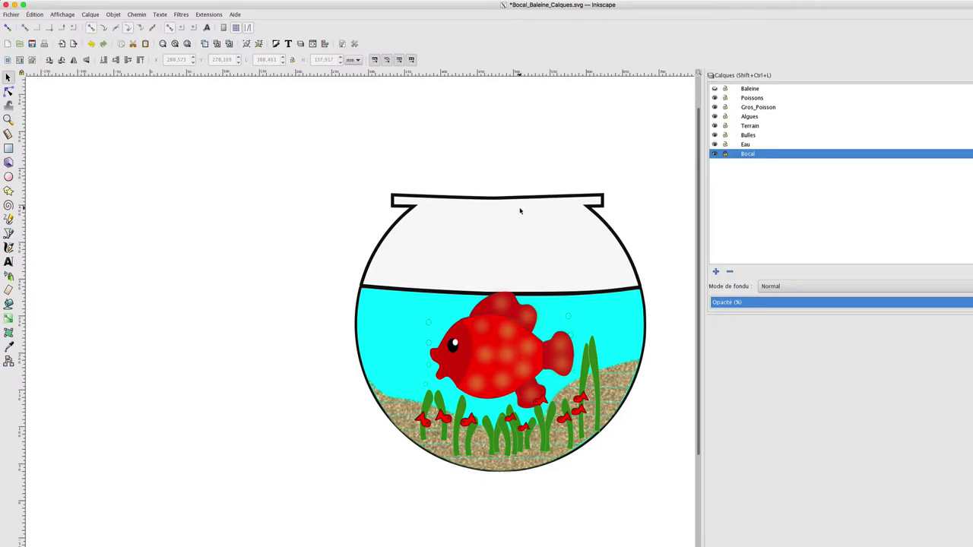
- Unlock the Bocal layer from the Calque menu, then reopen the menu to review its commands
{"action": "left_click", "coordinate": [91, 14]}
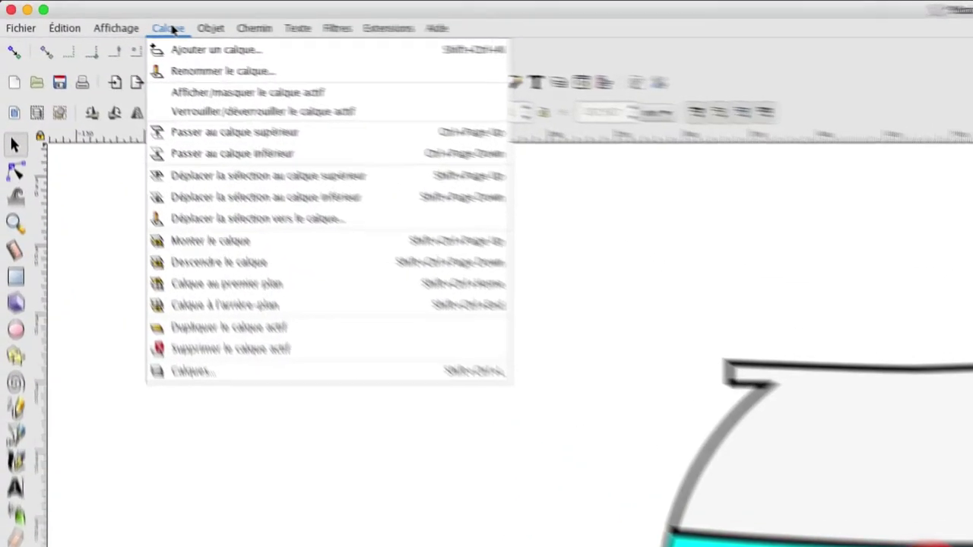
{"action": "left_click", "coordinate": [224, 115]}
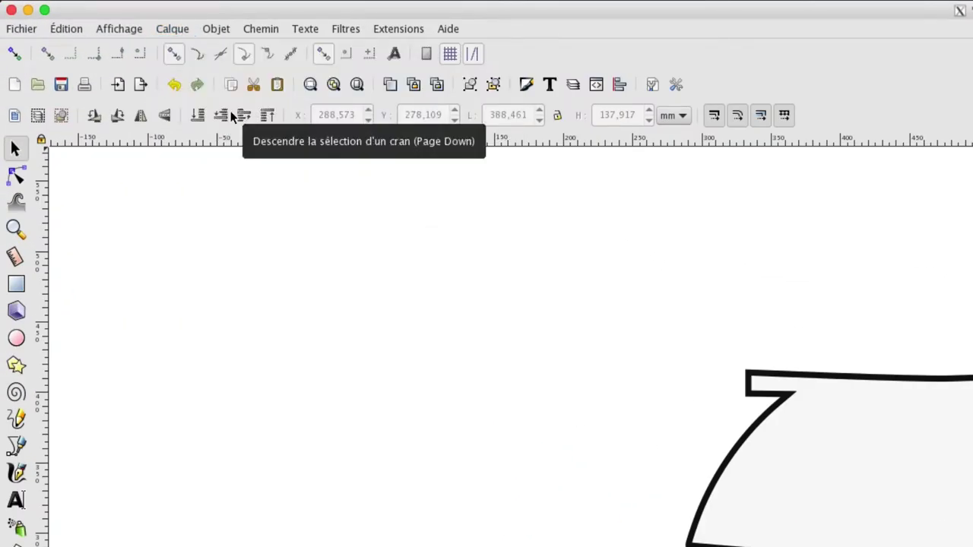
{"action": "left_click", "coordinate": [172, 31]}
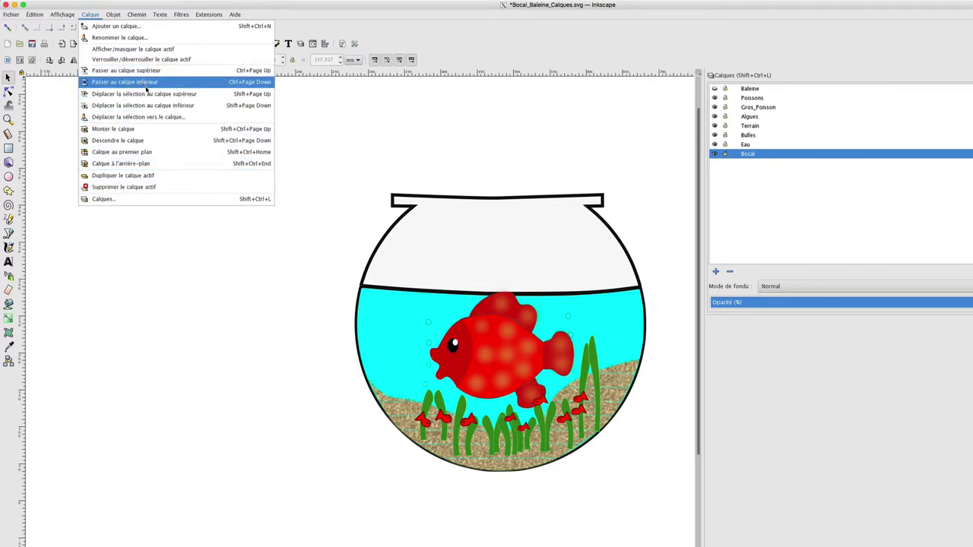
- Draw a tan rectangle above-left of the fishbowl with the rectangle tool
{"action": "left_click", "coordinate": [152, 116]}
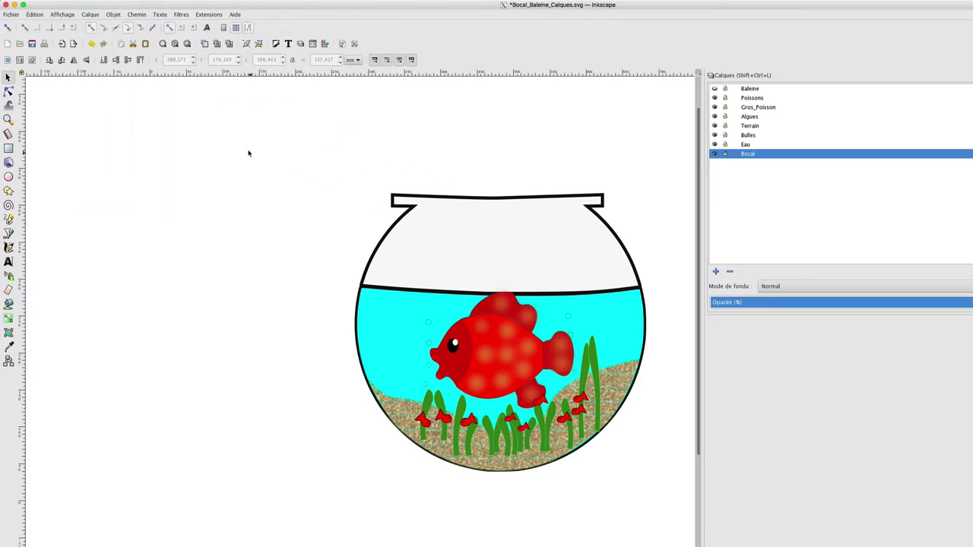
{"action": "key", "text": "r"}
{"action": "left_click_drag", "start_coordinate": [250, 149], "coordinate": [327, 213]}
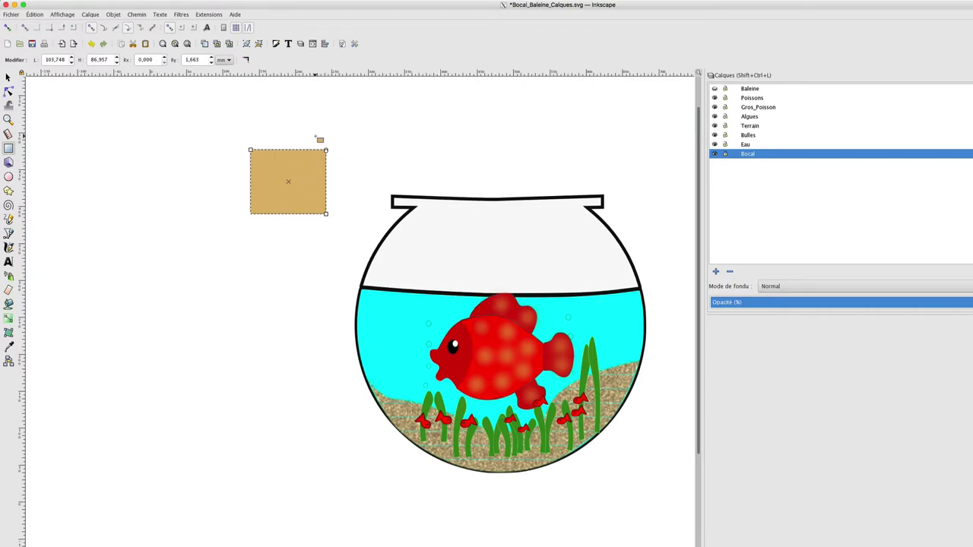
{"action": "left_click", "coordinate": [7, 77]}
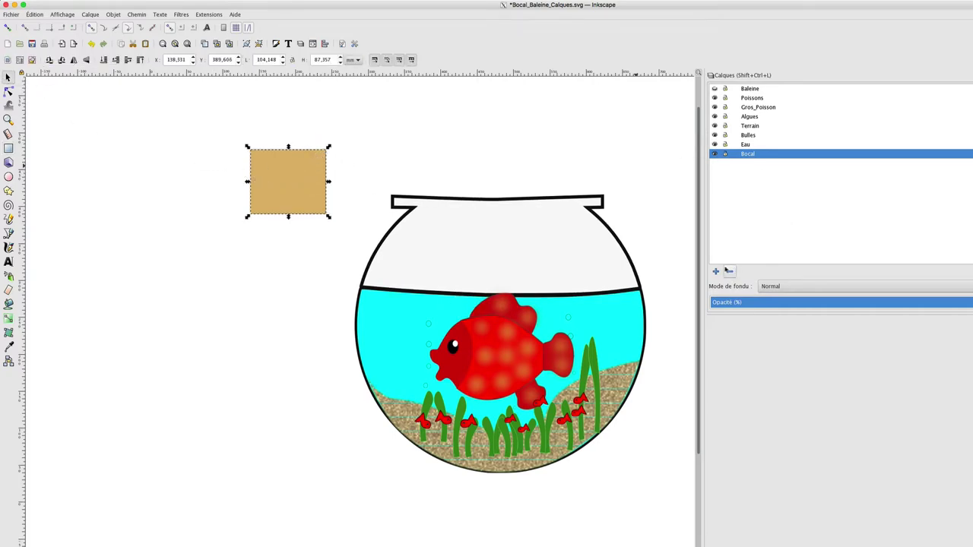
- Add a new layer named 'rectangle' above Bocal and select the tan rectangle
{"action": "left_click", "coordinate": [716, 272]}
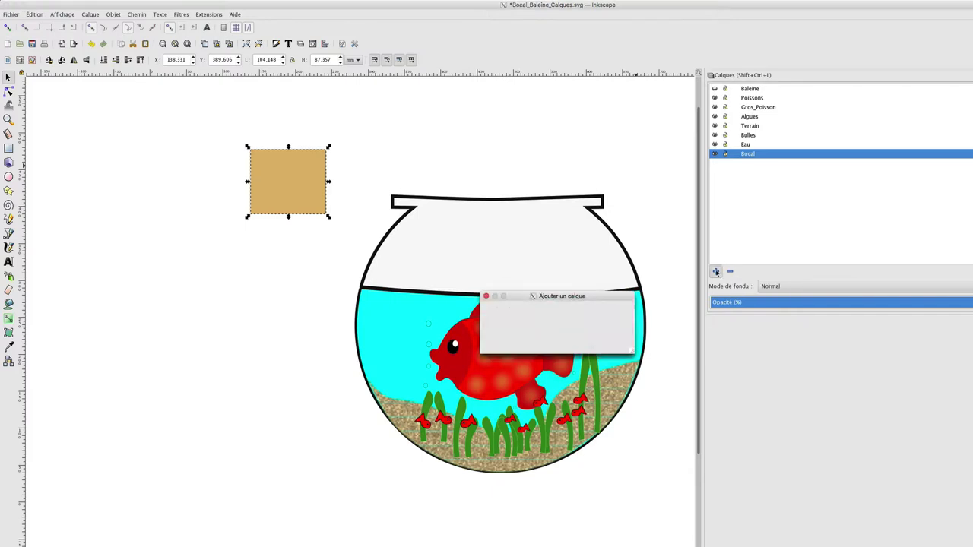
{"action": "type", "text": "rec"}
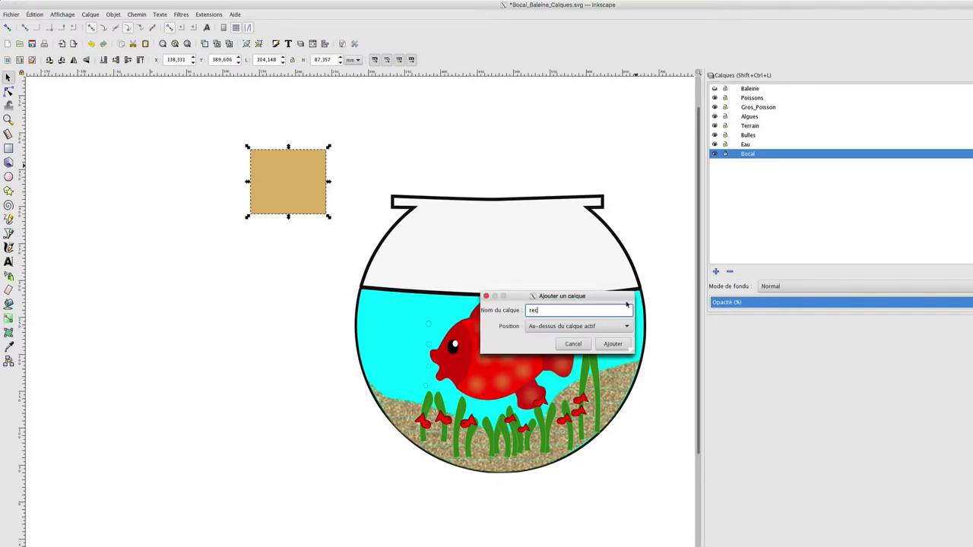
{"action": "type", "text": "tangle"}
{"action": "left_click", "coordinate": [623, 344]}
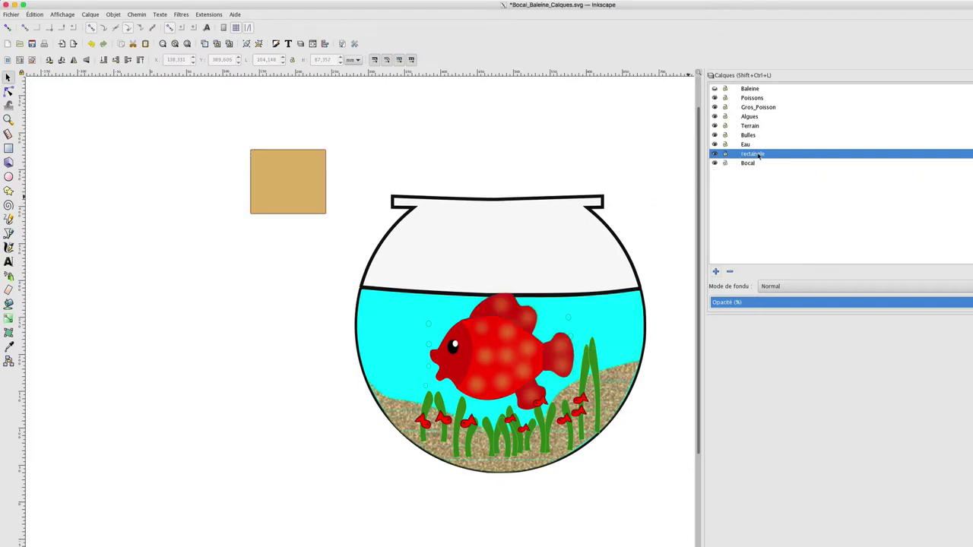
{"action": "left_click", "coordinate": [299, 180]}
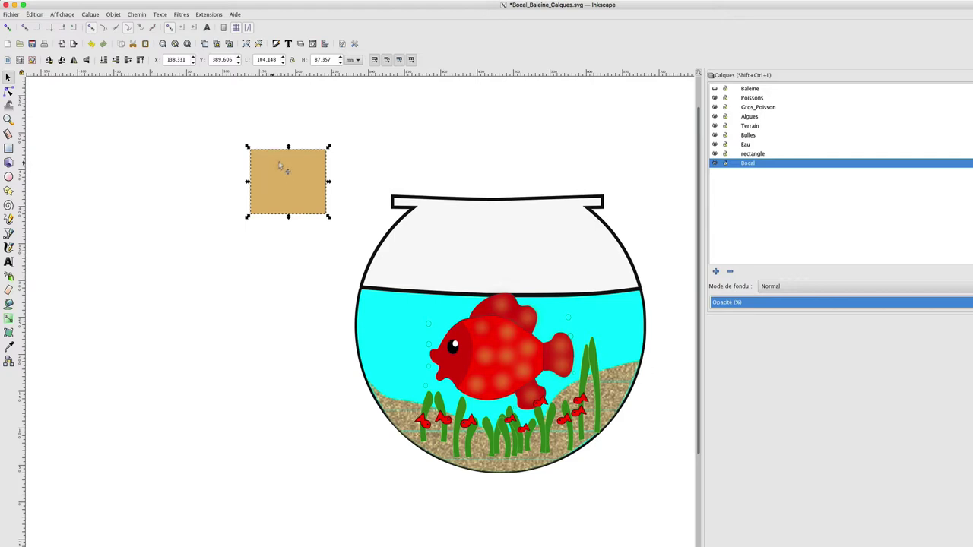
- Move the tan rectangle into the 'rectangle' layer, then toggle that layer's visibility off and on
{"action": "left_click", "coordinate": [91, 14]}
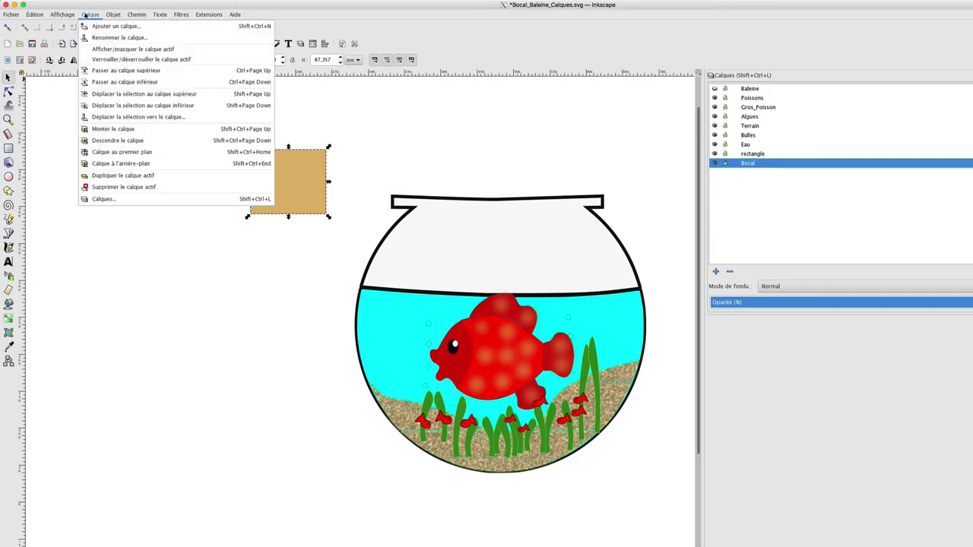
{"action": "left_click", "coordinate": [136, 118]}
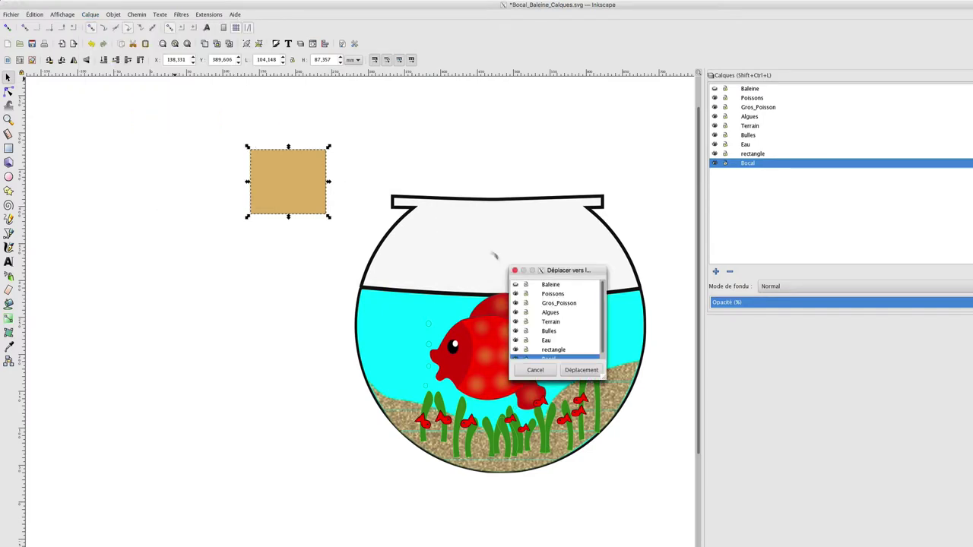
{"action": "left_click", "coordinate": [557, 351]}
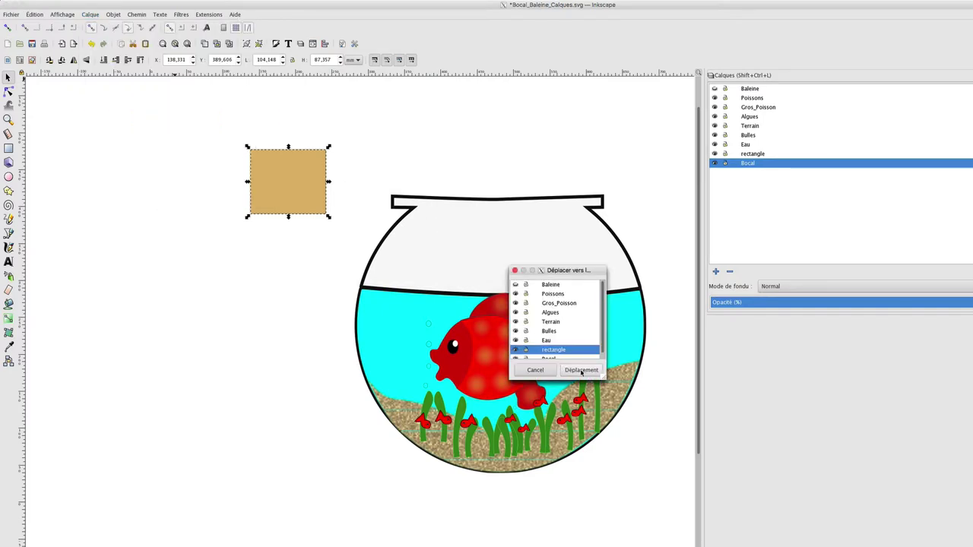
{"action": "left_click", "coordinate": [581, 370]}
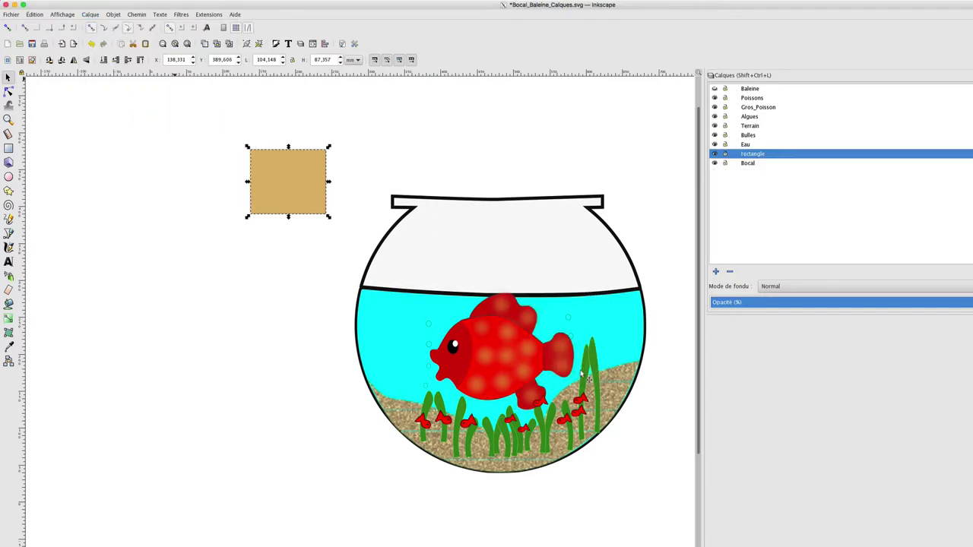
{"action": "left_click", "coordinate": [714, 154]}
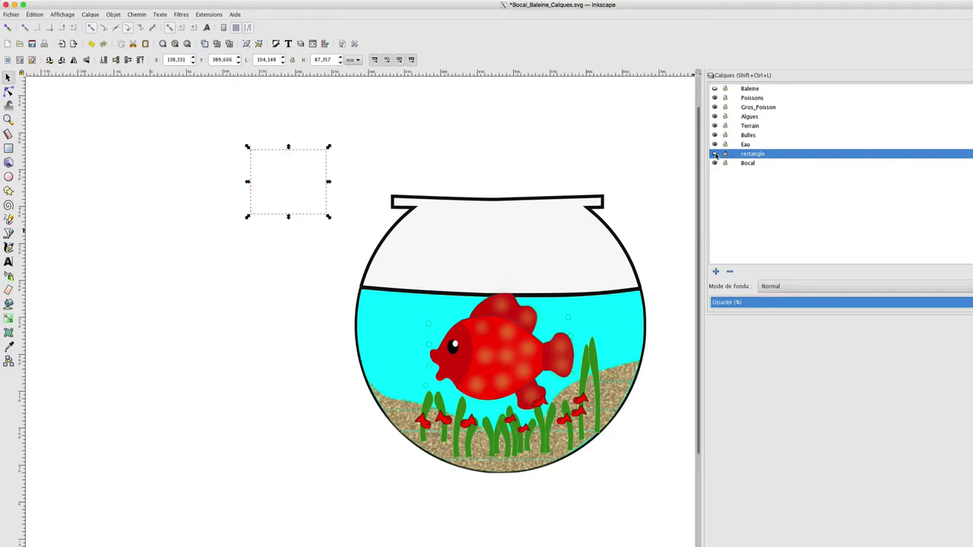
{"action": "left_click", "coordinate": [714, 153]}
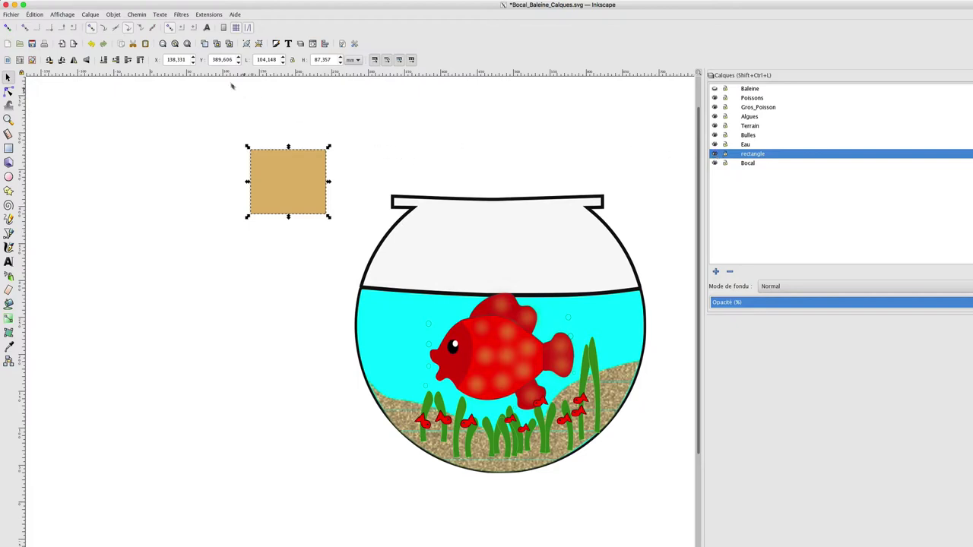
- Hide Gros_Poisson and show Baleine so the whale appears, then make Eau the current layer
{"action": "left_click", "coordinate": [89, 14]}
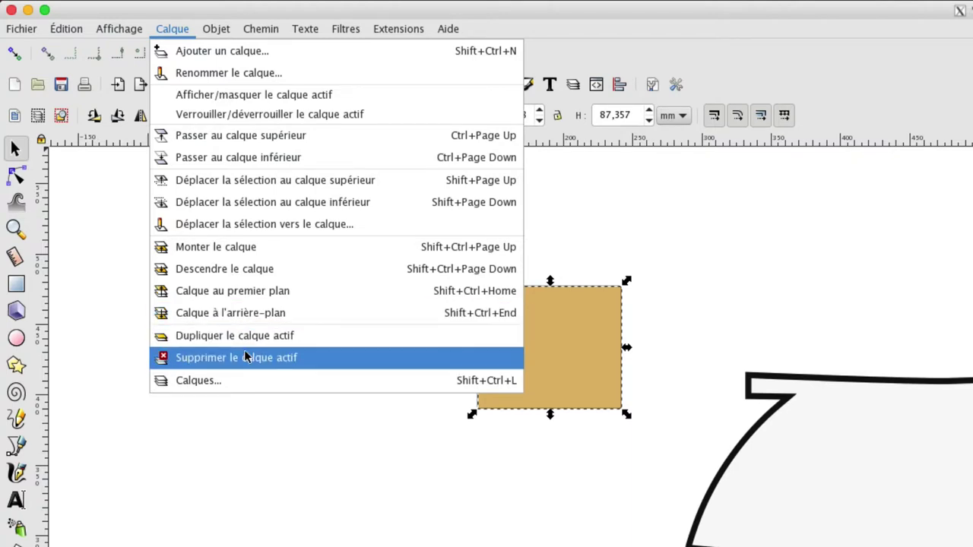
{"action": "left_click", "coordinate": [256, 404]}
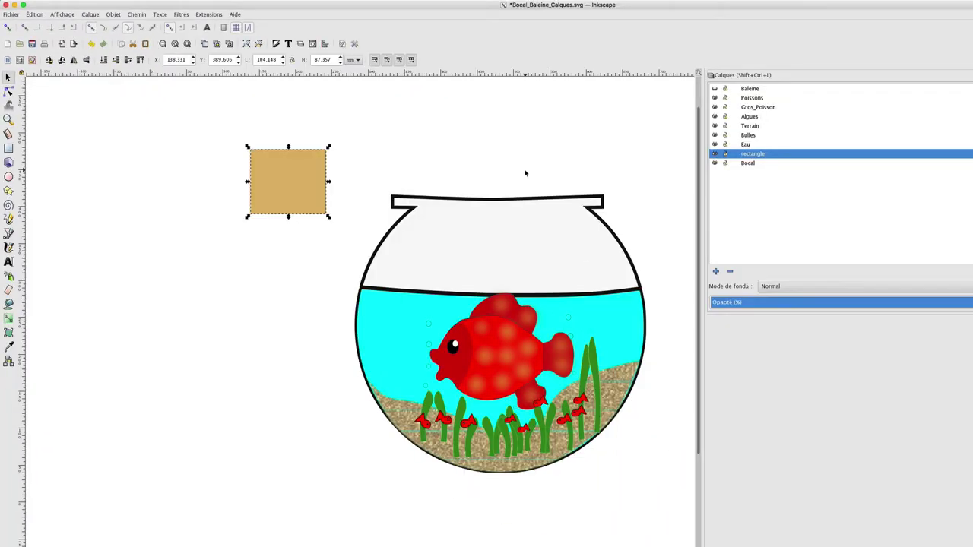
{"action": "left_click", "coordinate": [714, 89]}
{"action": "left_click", "coordinate": [714, 107]}
{"action": "left_click", "coordinate": [714, 89]}
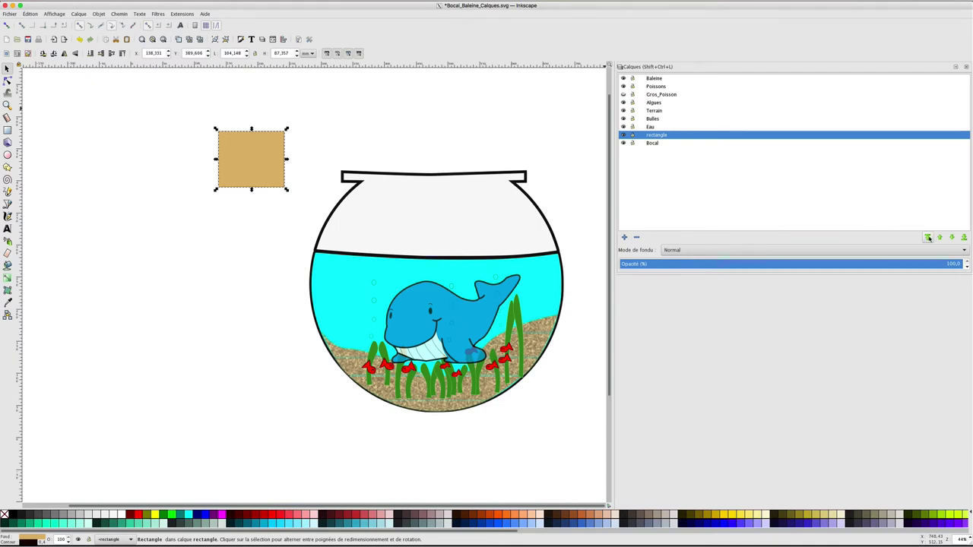
{"action": "left_click", "coordinate": [655, 143]}
{"action": "left_click", "coordinate": [651, 127]}
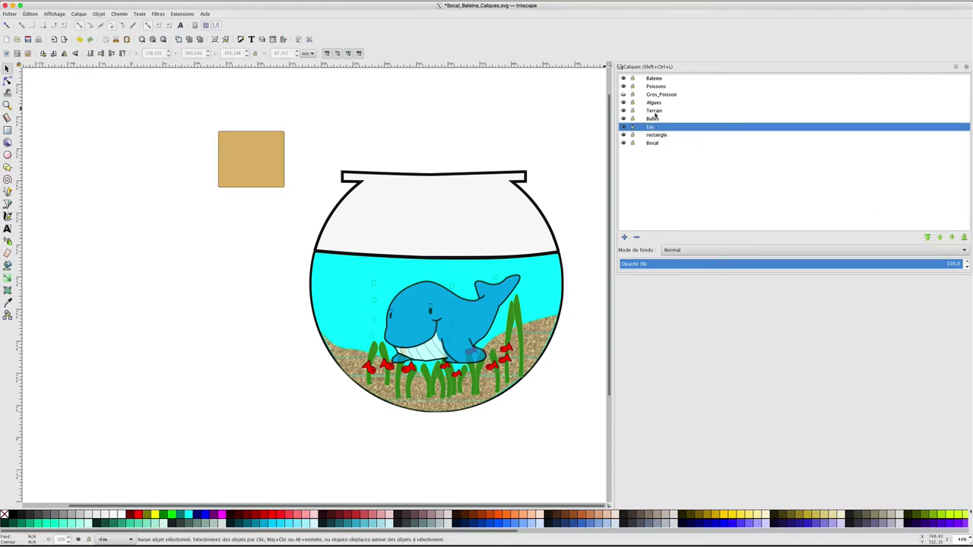
{"action": "left_click", "coordinate": [653, 111]}
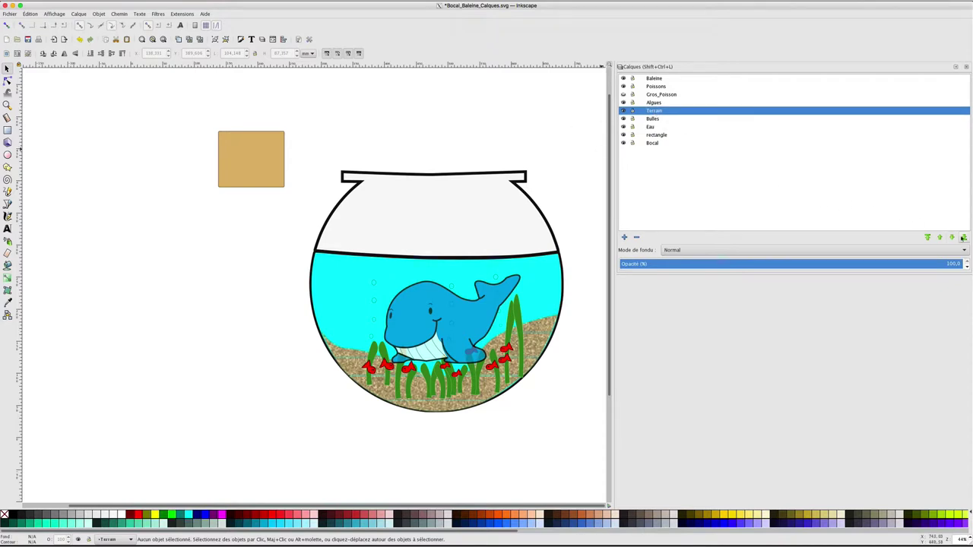
{"action": "left_click", "coordinate": [963, 238]}
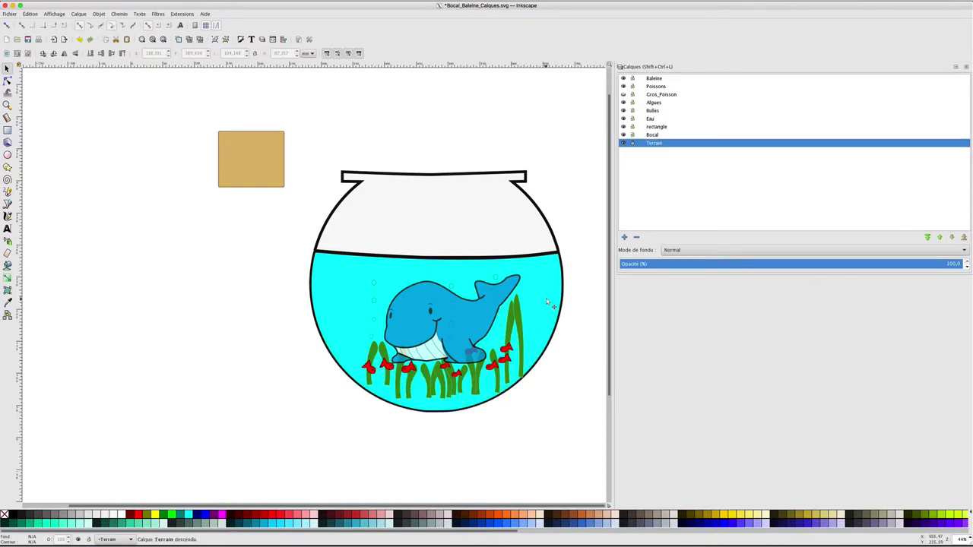
{"action": "left_click", "coordinate": [927, 237]}
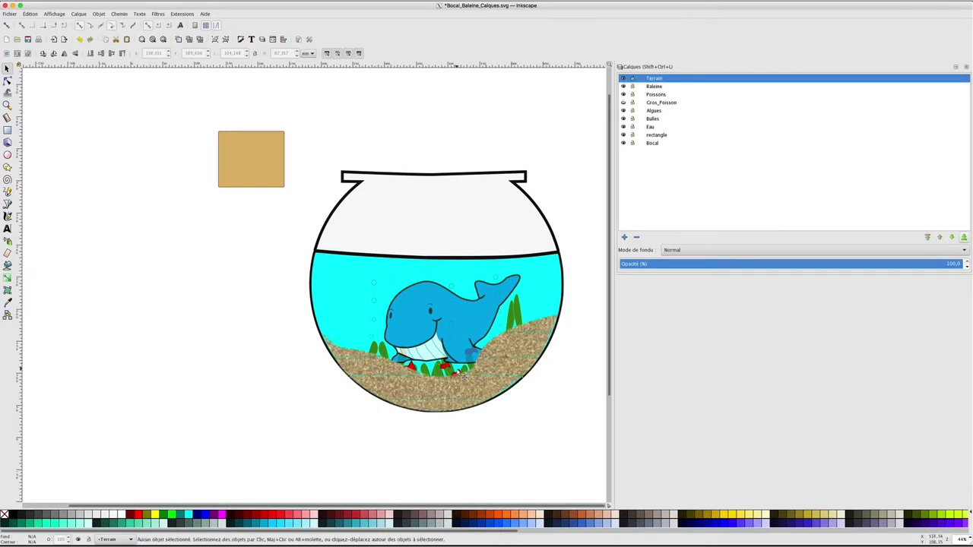
{"action": "key", "text": "ctrl+z"}
{"action": "key", "text": "ctrl+z"}
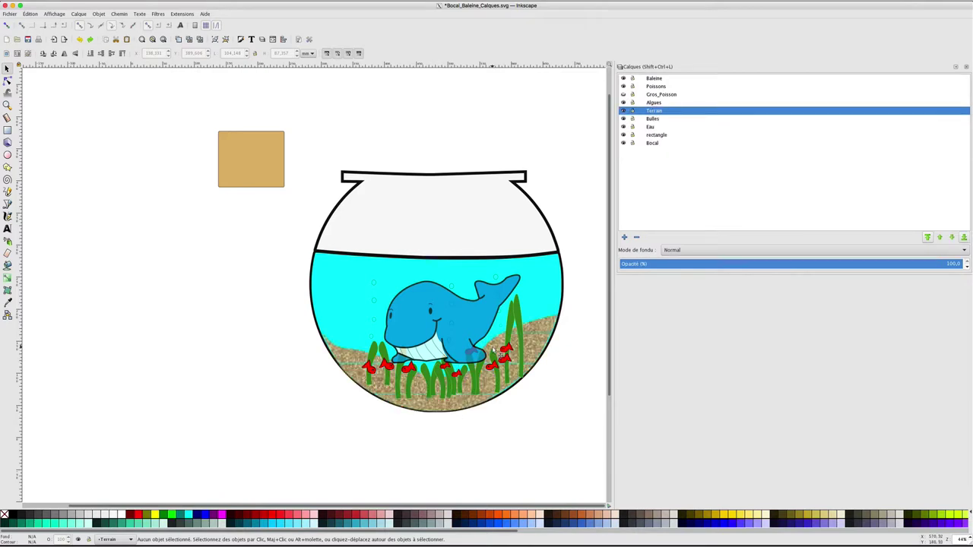
{"action": "left_click", "coordinate": [623, 119]}
{"action": "left_click", "coordinate": [623, 86]}
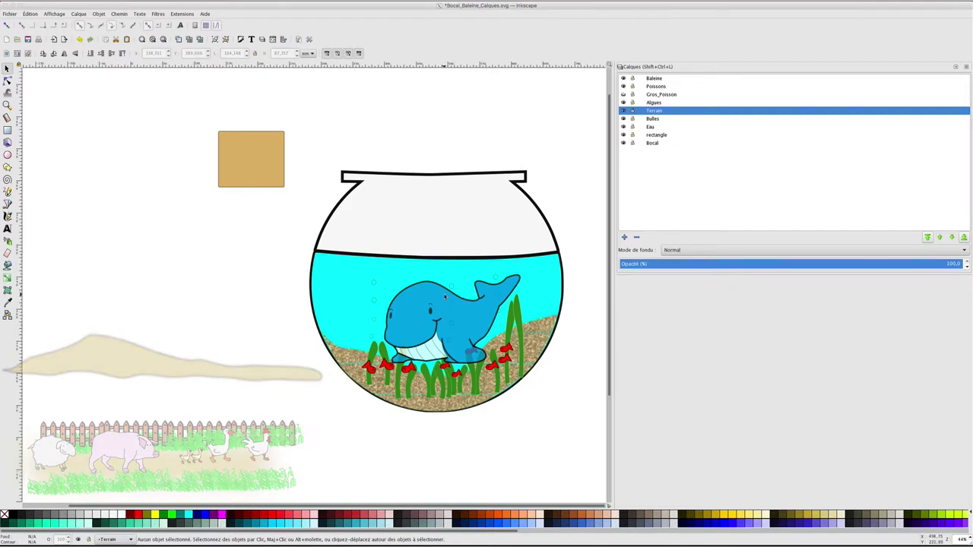
- Hide the water, fish, bubbles, Terrain and Algues layers one by one
{"action": "left_click", "coordinate": [623, 128]}
{"action": "left_click", "coordinate": [624, 135]}
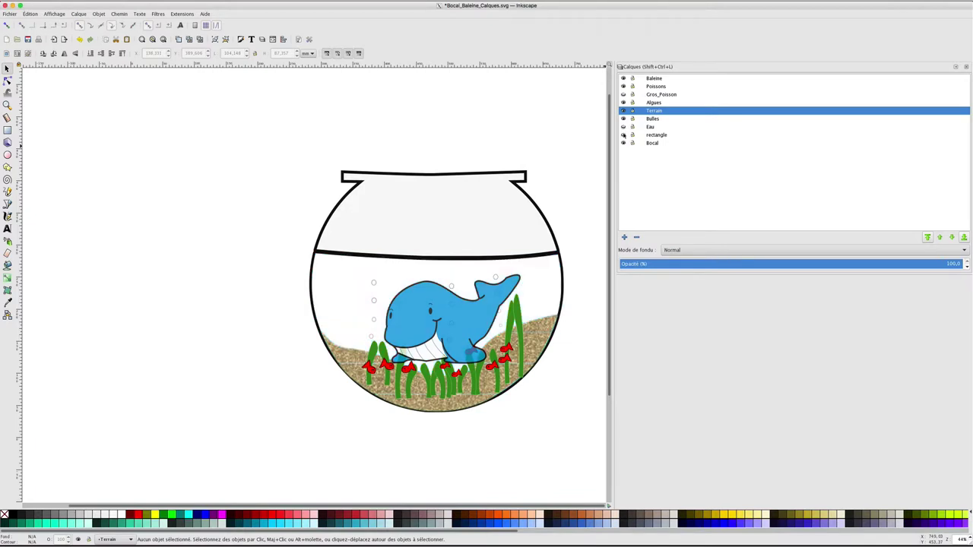
{"action": "left_click", "coordinate": [623, 86]}
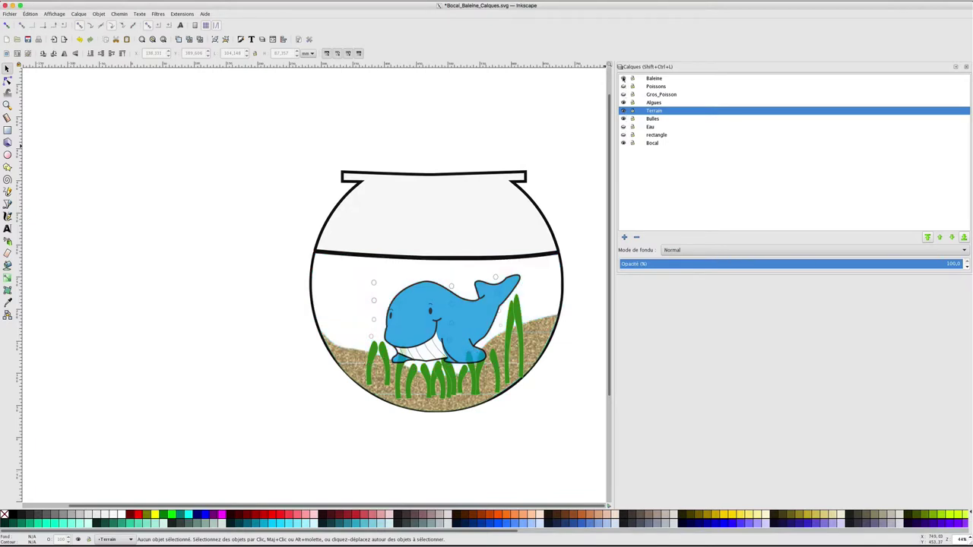
{"action": "left_click", "coordinate": [623, 118]}
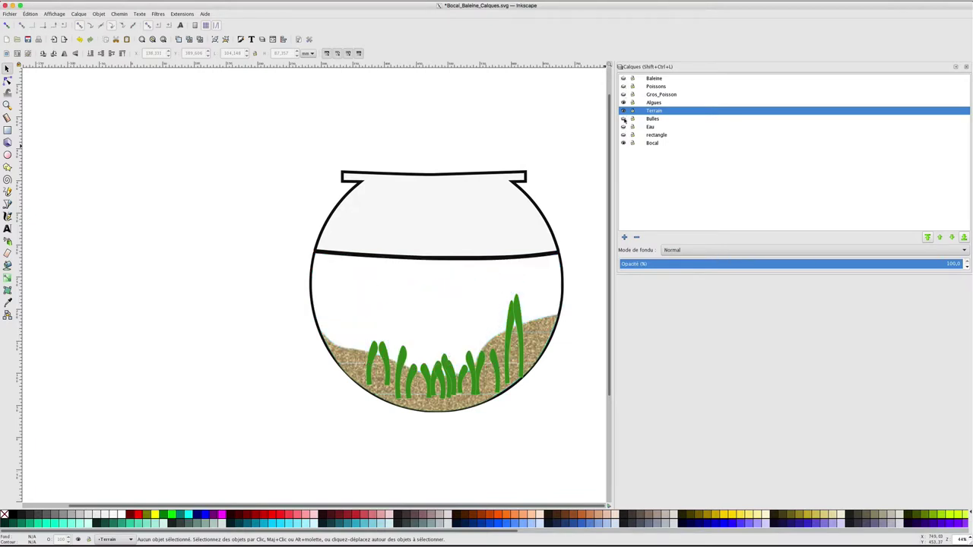
{"action": "left_click", "coordinate": [623, 111]}
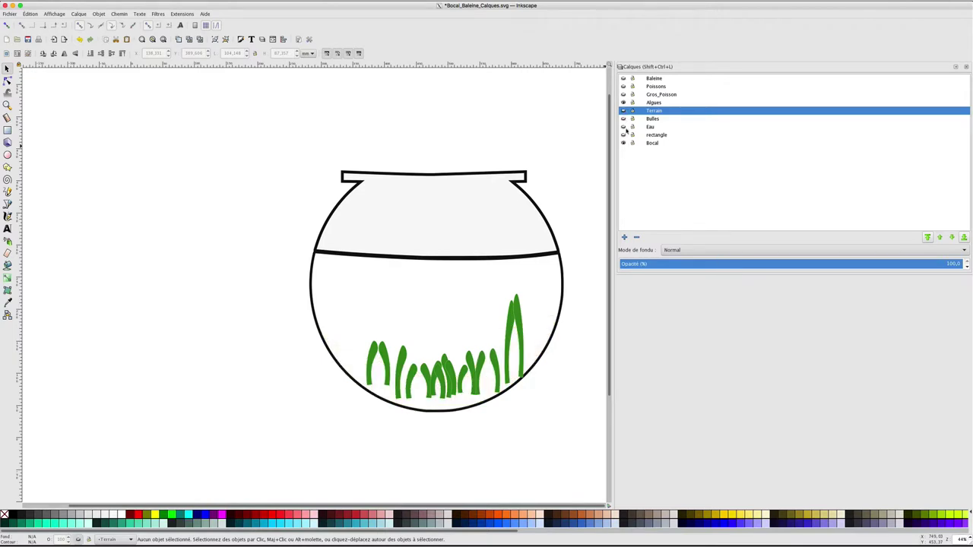
{"action": "left_click", "coordinate": [623, 102]}
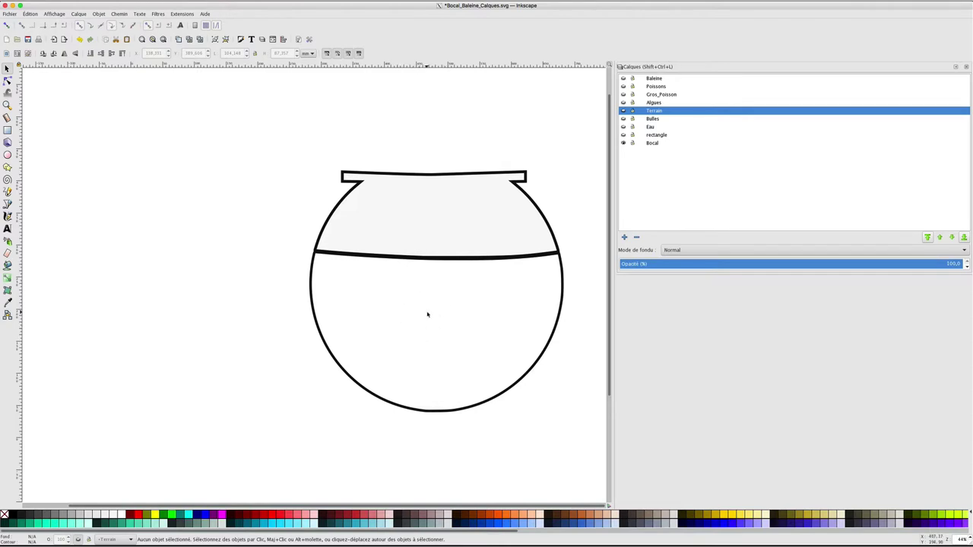
- Show water, bubbles, rectangle, seaweed, fish and whale layers again, keeping Terrain hidden; select the rectangle
{"action": "left_click", "coordinate": [623, 127]}
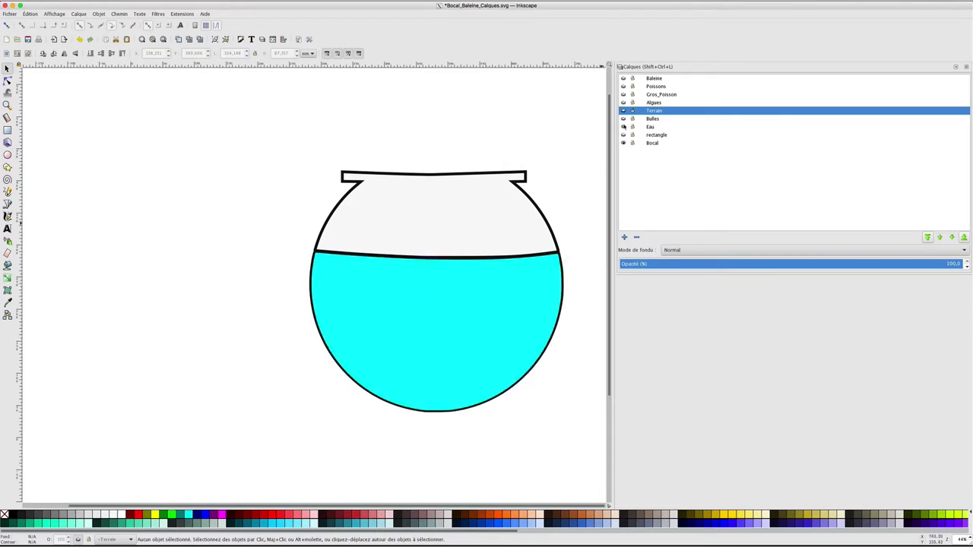
{"action": "left_click", "coordinate": [624, 119]}
{"action": "left_click", "coordinate": [623, 136]}
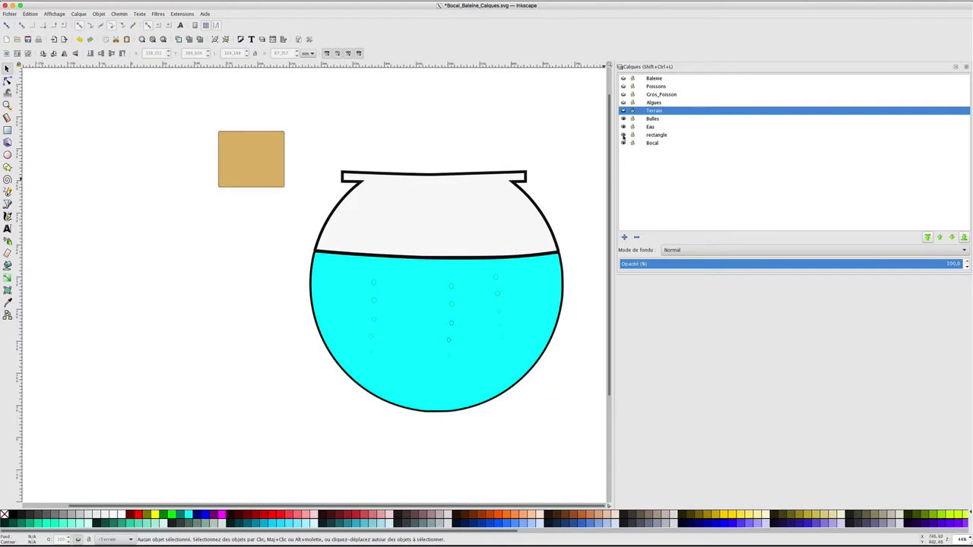
{"action": "left_click", "coordinate": [623, 102]}
{"action": "left_click", "coordinate": [623, 86]}
{"action": "left_click", "coordinate": [623, 79]}
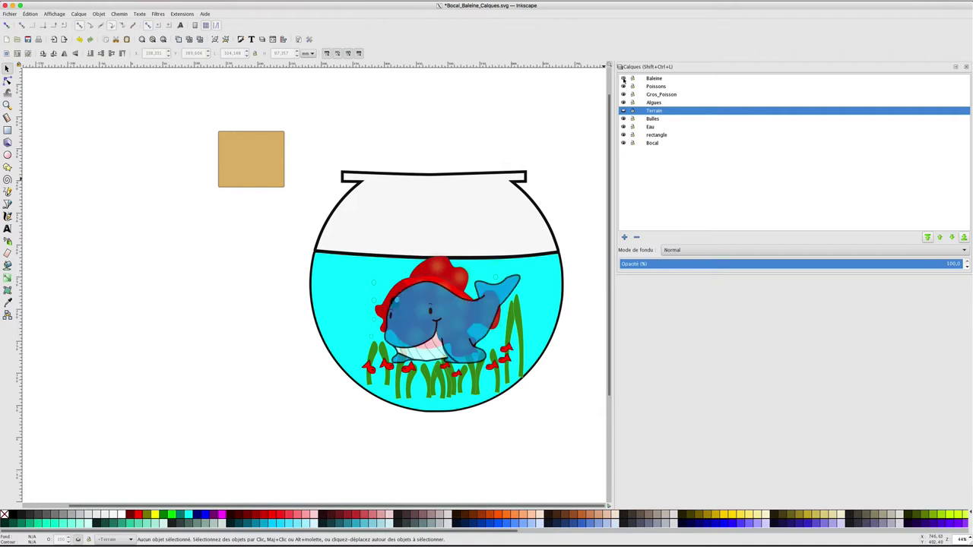
{"action": "left_click", "coordinate": [257, 146]}
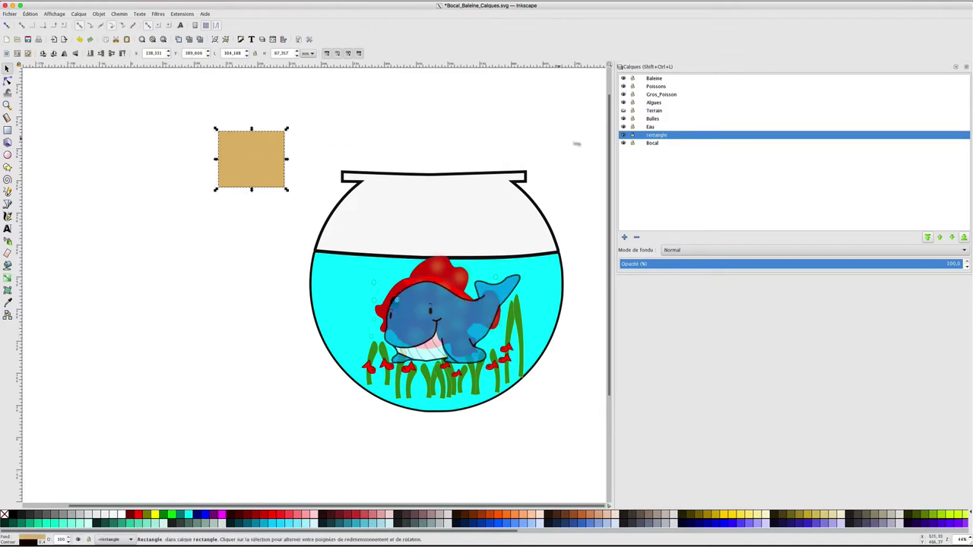
{"action": "right_click", "coordinate": [659, 137]}
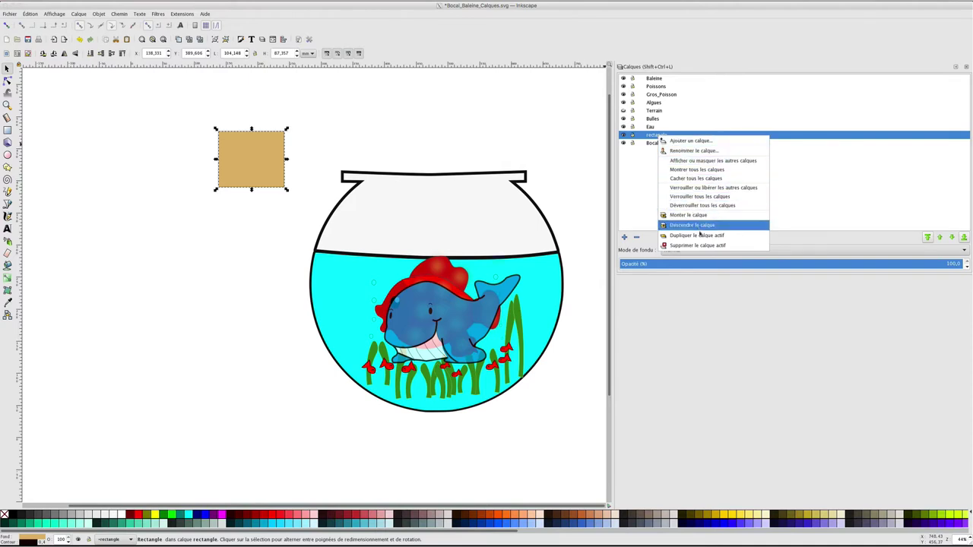
{"action": "left_click", "coordinate": [809, 245]}
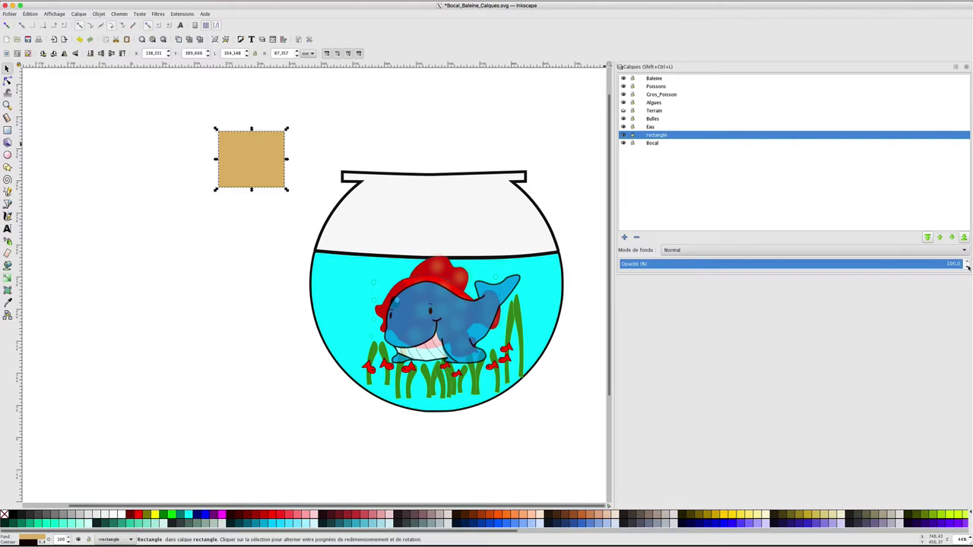
{"action": "left_click", "coordinate": [938, 263]}
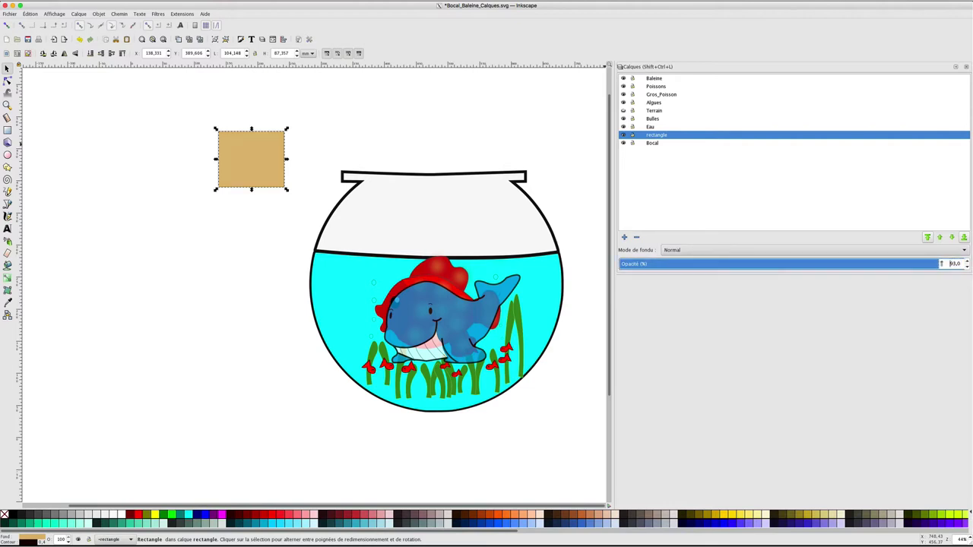
{"action": "left_click_drag", "start_coordinate": [938, 264], "coordinate": [781, 263]}
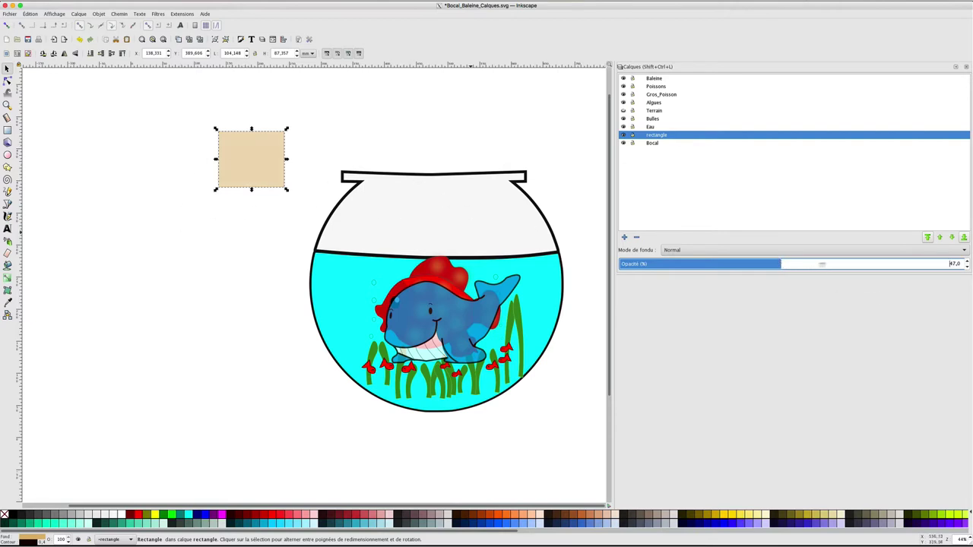
{"action": "left_click_drag", "start_coordinate": [822, 264], "coordinate": [959, 264]}
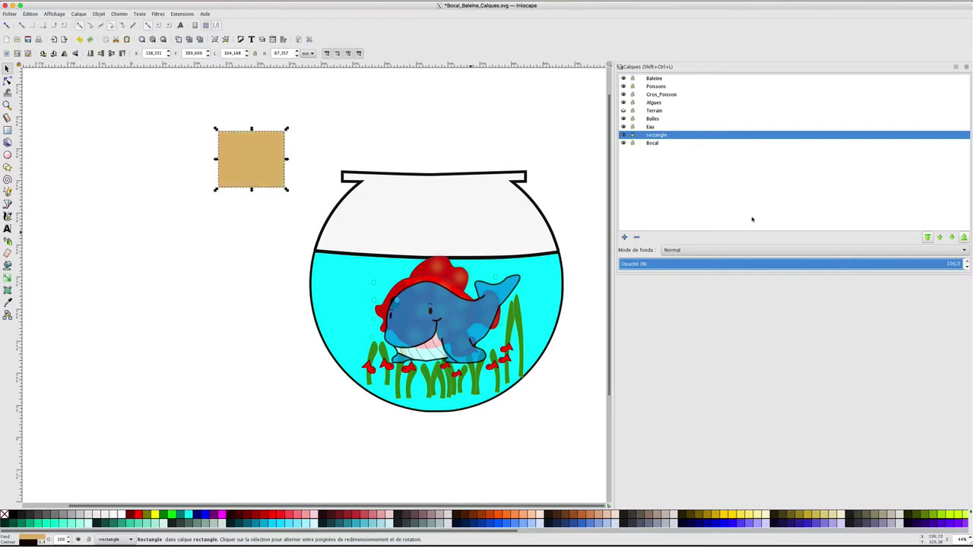
{"action": "left_click", "coordinate": [706, 249]}
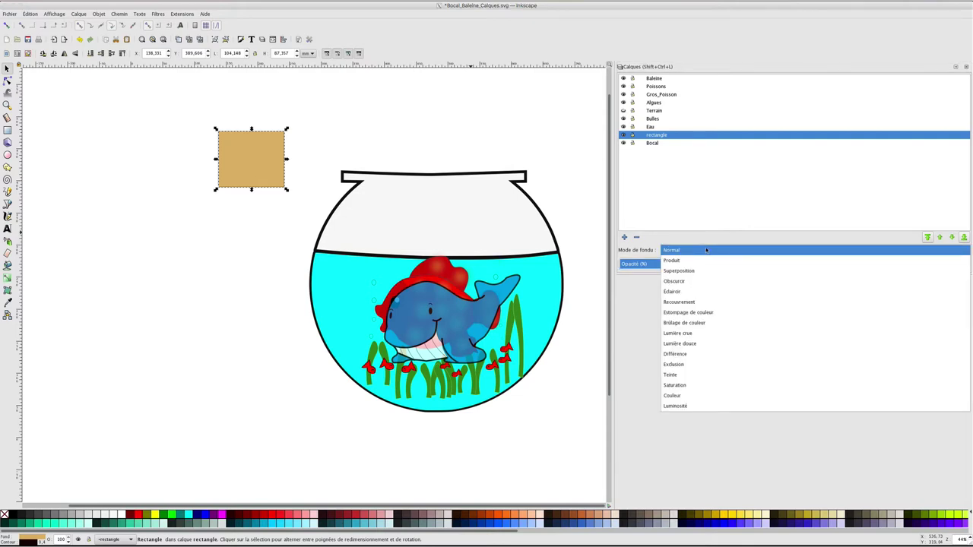
- Keep Normal blend mode, hide Gros_Poisson, show Terrain, and delete the rectangle layer
{"action": "left_click", "coordinate": [657, 240]}
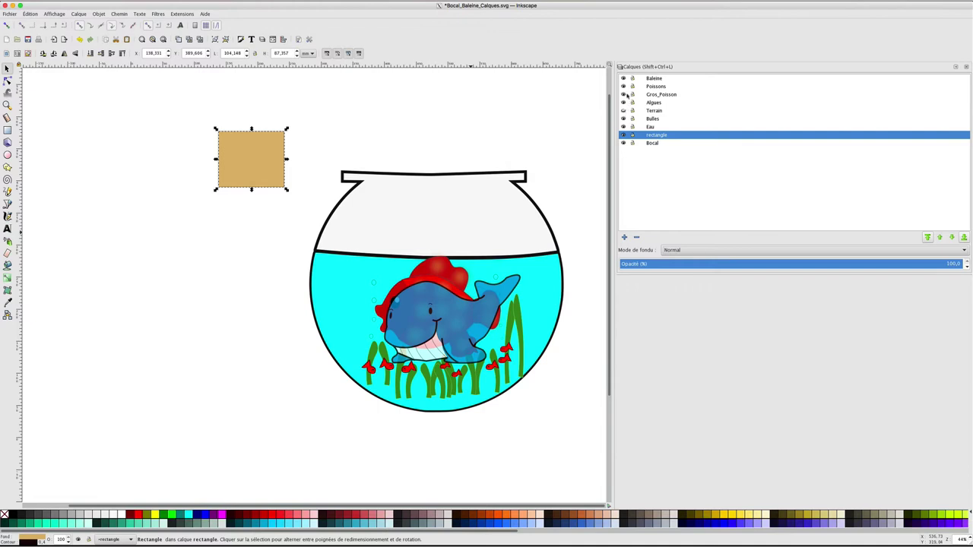
{"action": "left_click", "coordinate": [623, 94]}
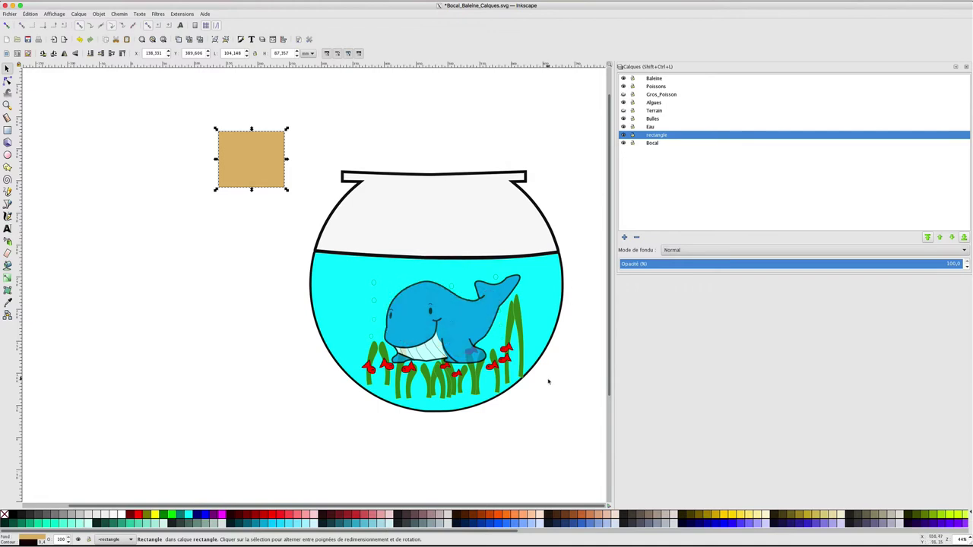
{"action": "left_click", "coordinate": [623, 110]}
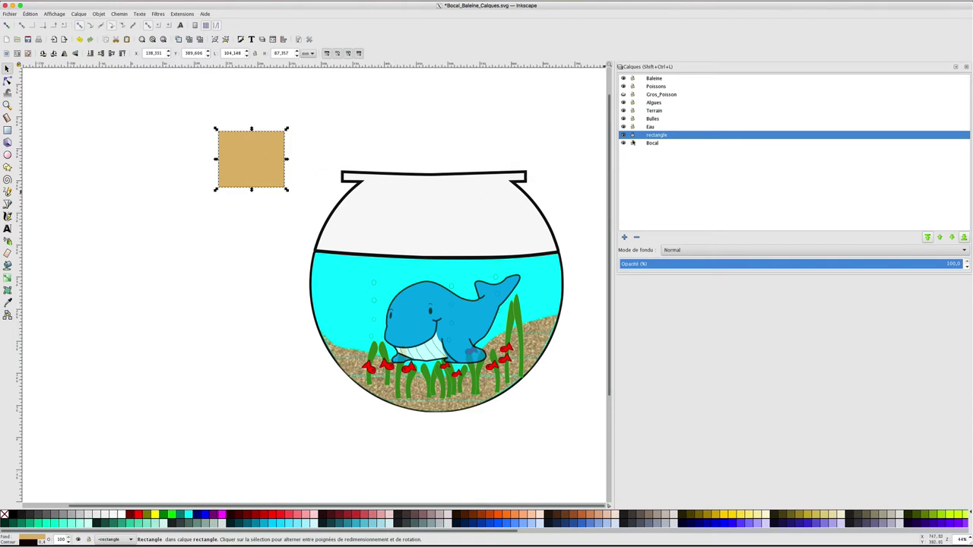
{"action": "left_click", "coordinate": [636, 237]}
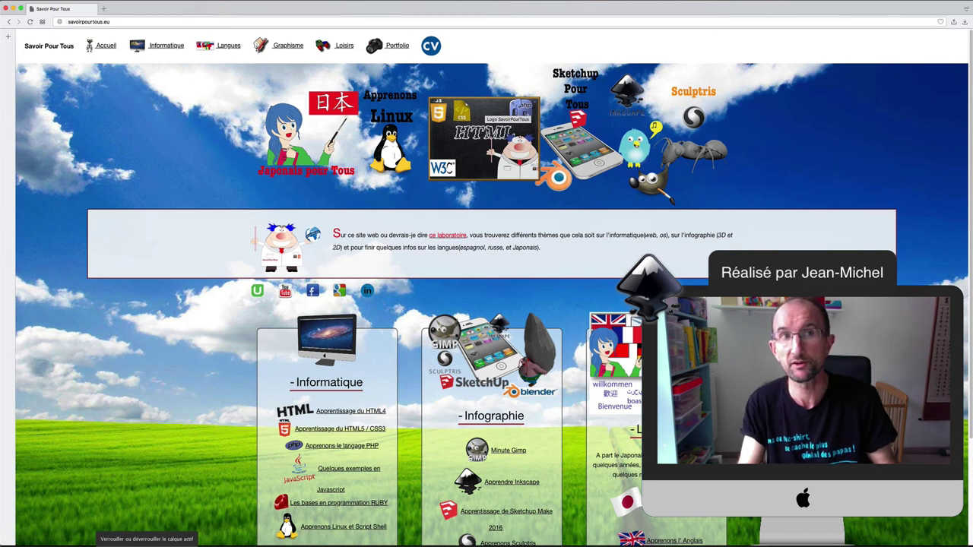
- Go to the Graphisme section and open the Apprenons Inkscape lessons page
{"action": "left_click", "coordinate": [285, 46]}
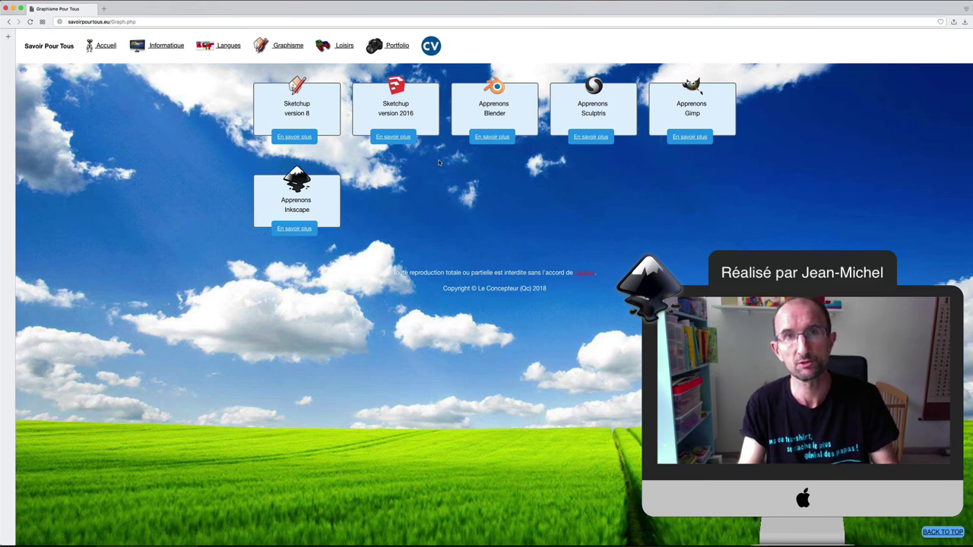
{"action": "left_click", "coordinate": [295, 229]}
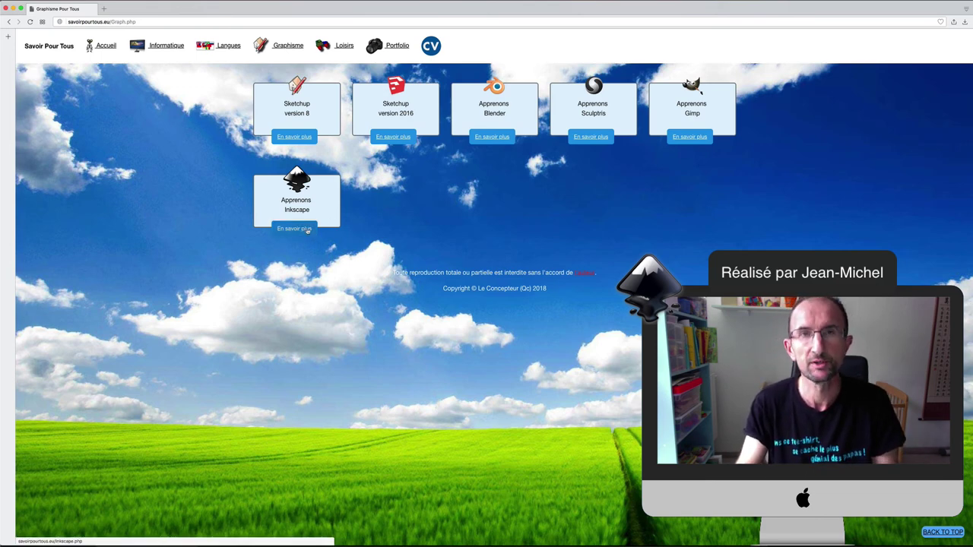